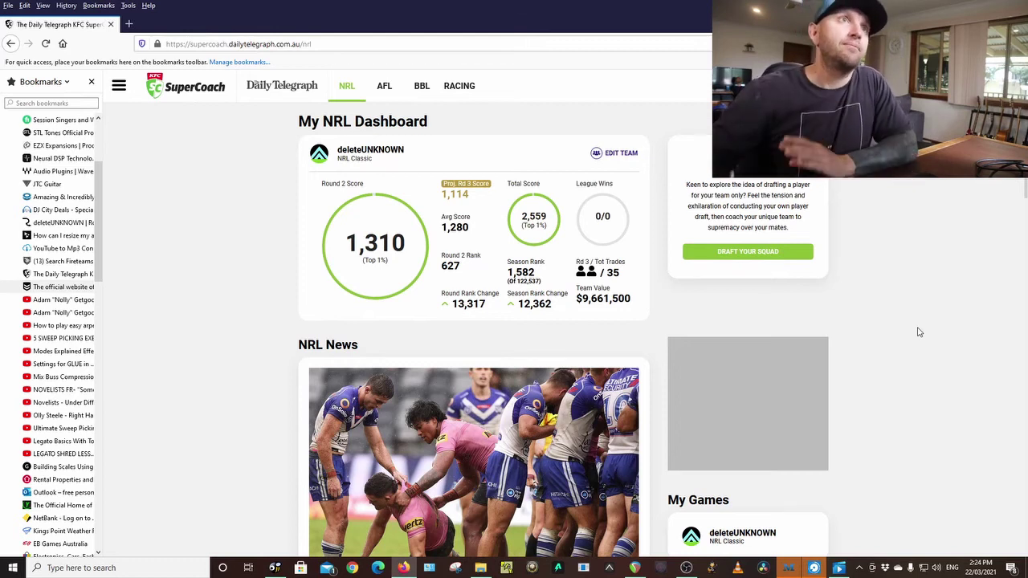
Open the NRL Classic team for editing and review the full lineup from hookers to fullbacks, including the bench.
click(623, 154)
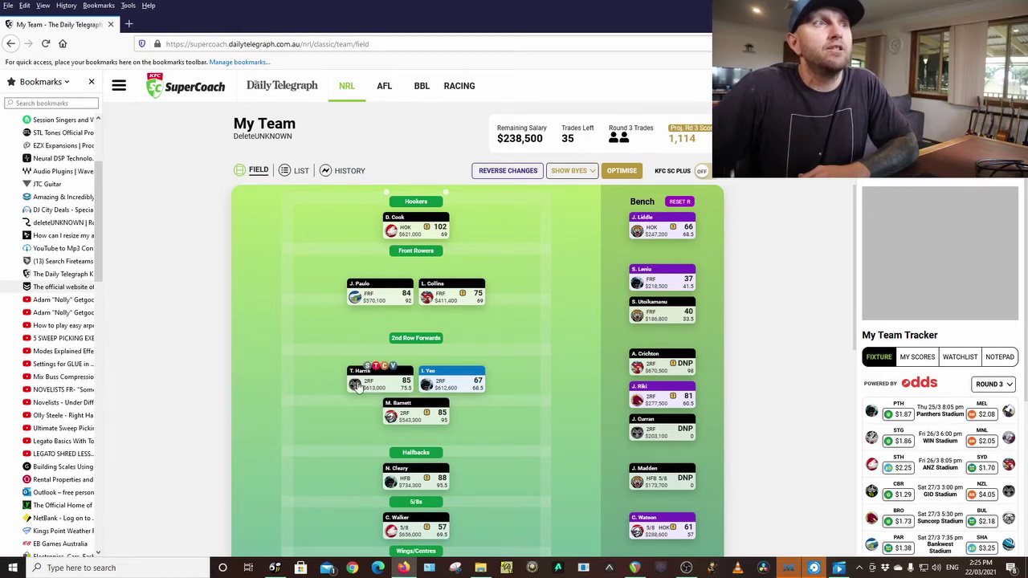
mouse_move(443, 374)
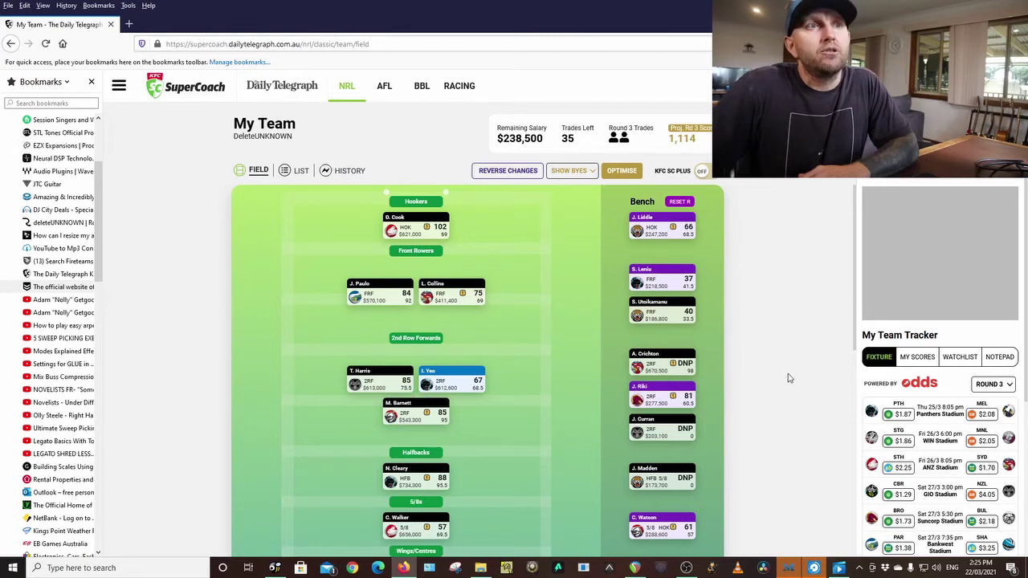
scroll(771, 372, down, 2)
mouse_move(394, 350)
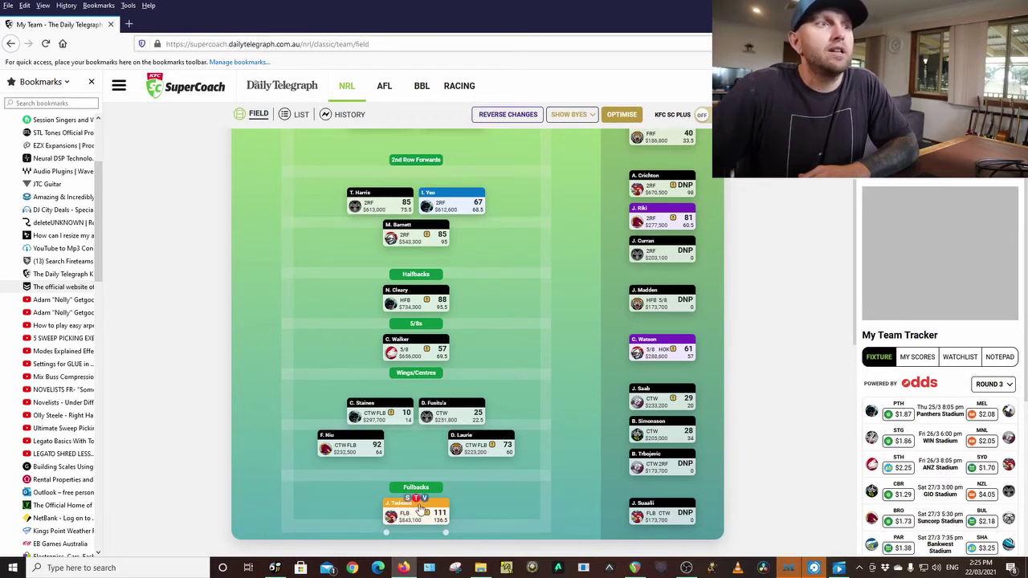
scroll(784, 465, up, 1)
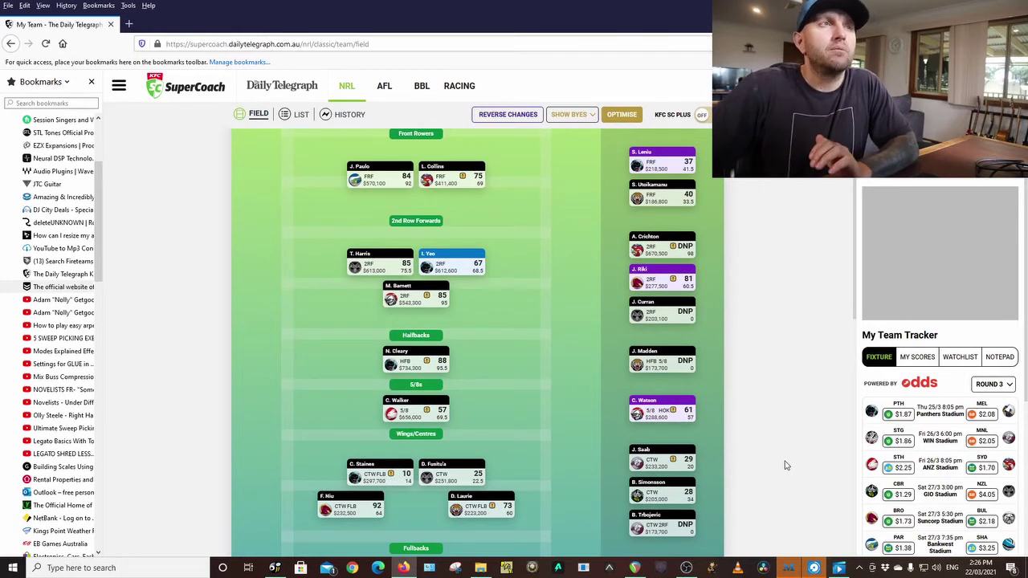
scroll(786, 465, up, 2)
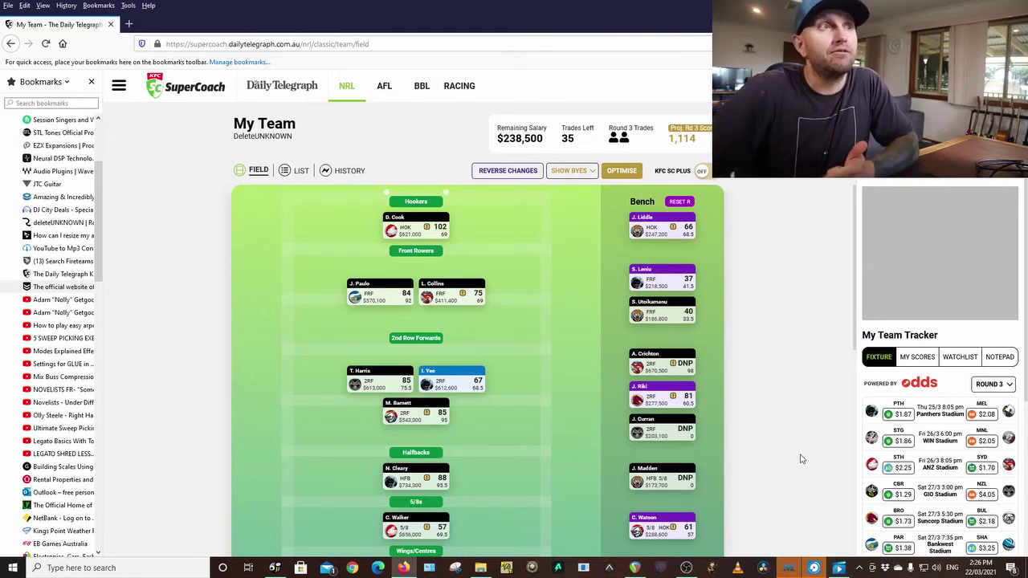
scroll(801, 458, down, 3)
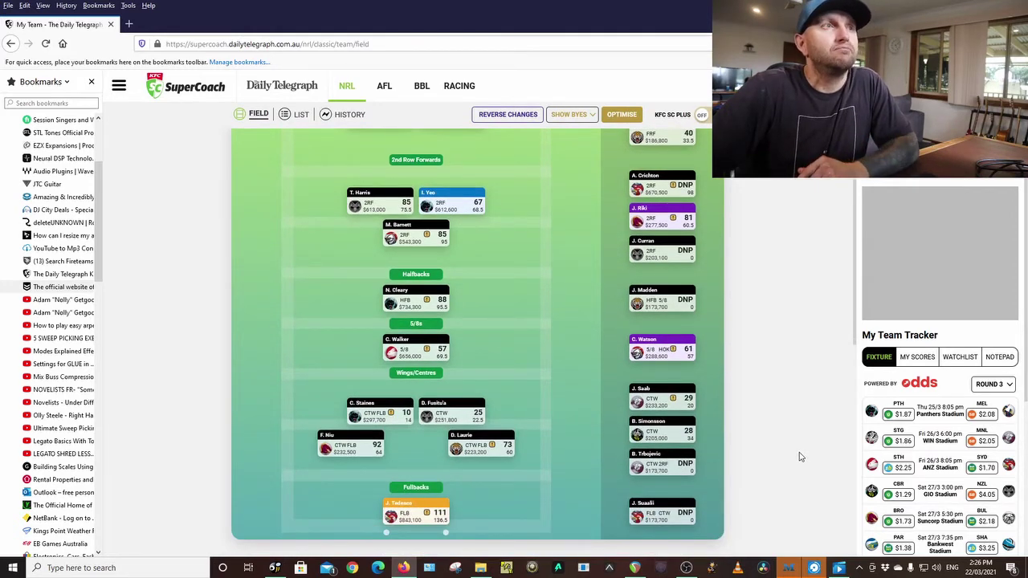
scroll(800, 457, up, 3)
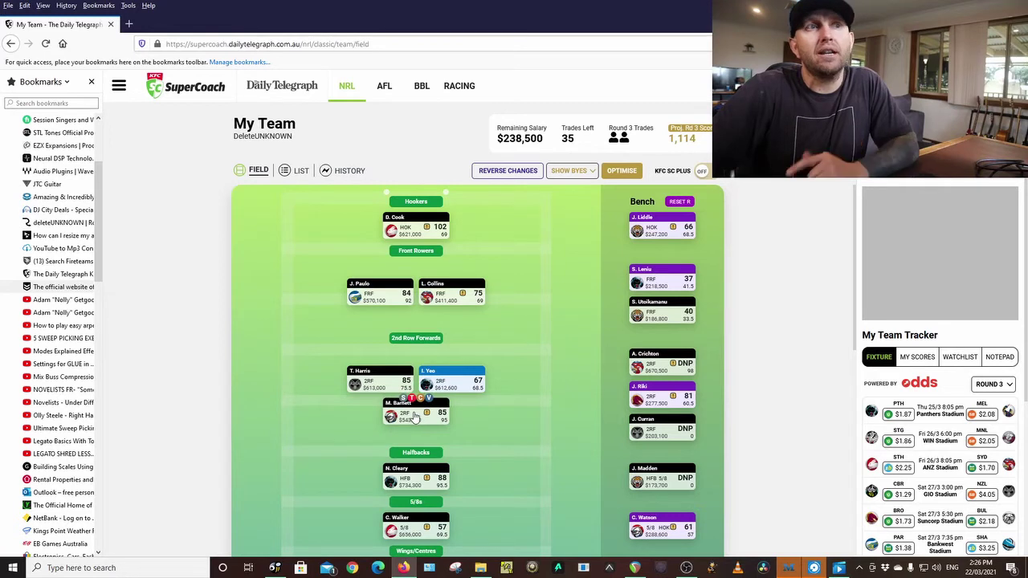
Check the season stats of Harris, Barnett, Yeo, Paulo, Collins, Cook and Tedesco in their player profiles.
click(361, 374)
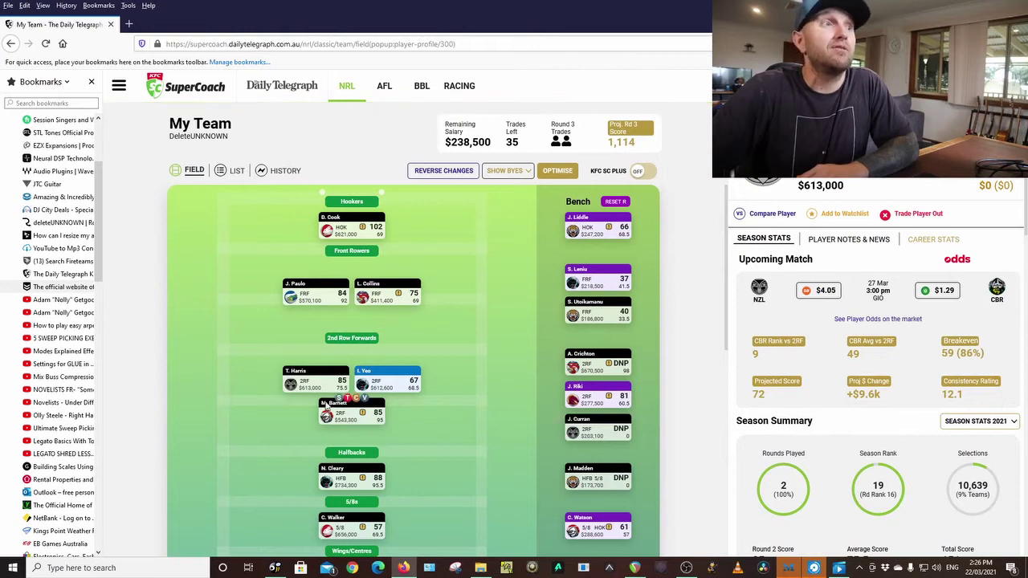
click(330, 406)
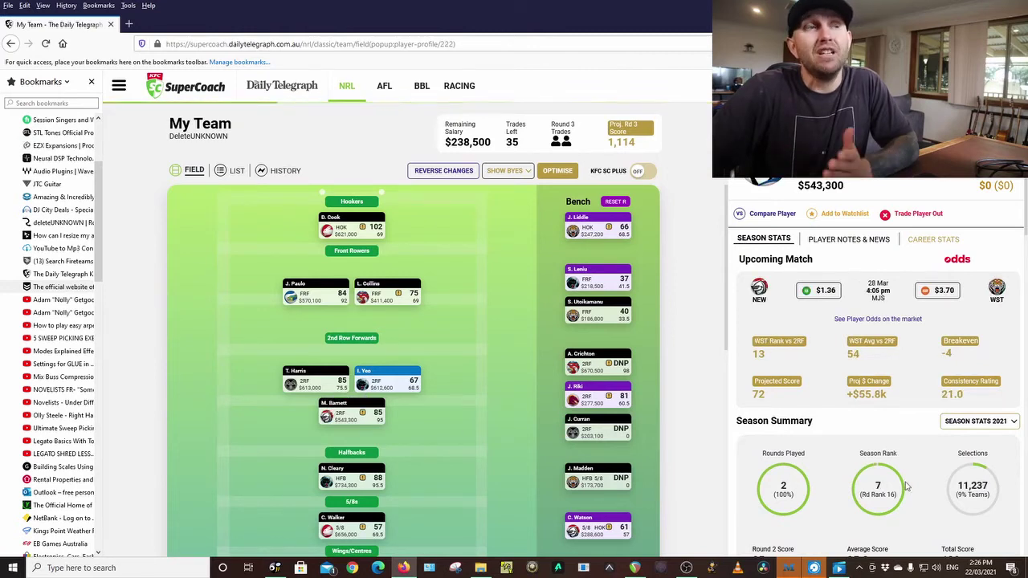
click(366, 374)
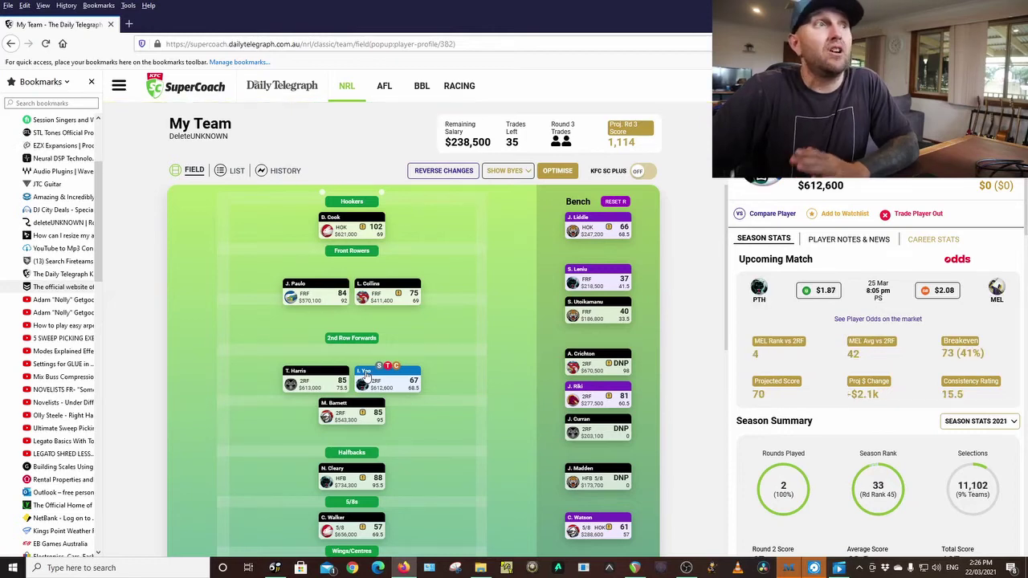
click(303, 291)
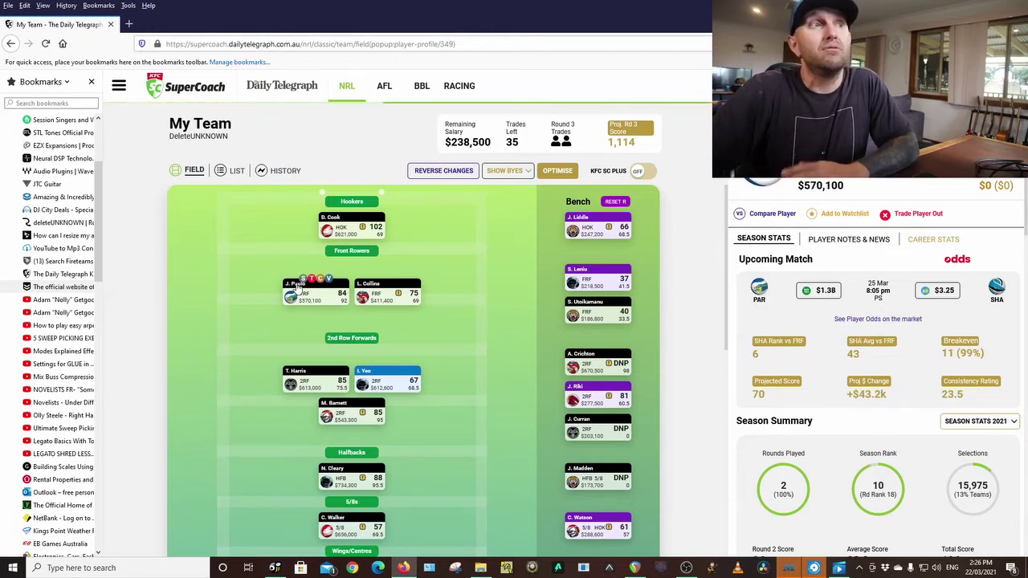
click(363, 287)
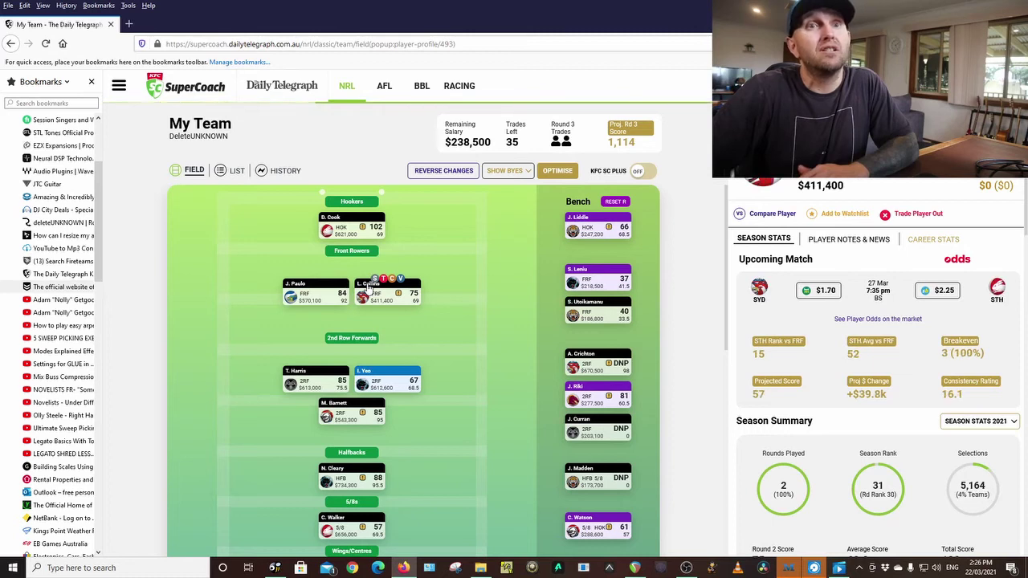
click(332, 222)
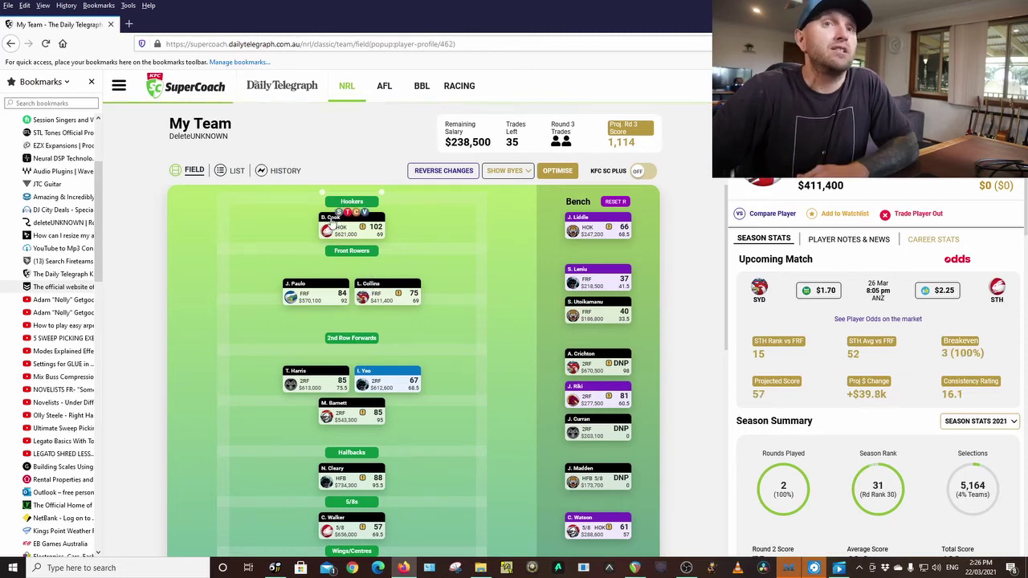
scroll(499, 388, down, 3)
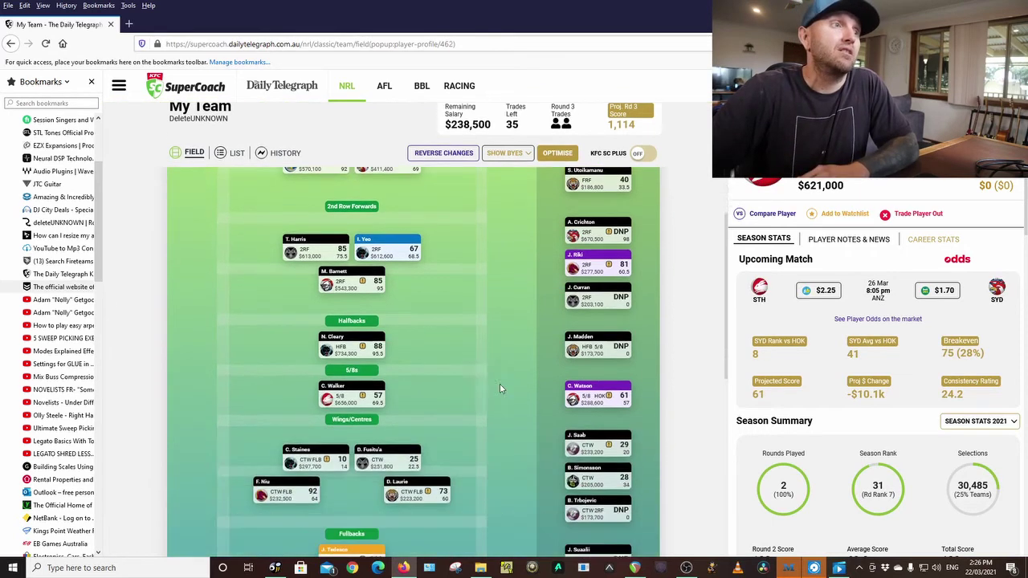
click(332, 506)
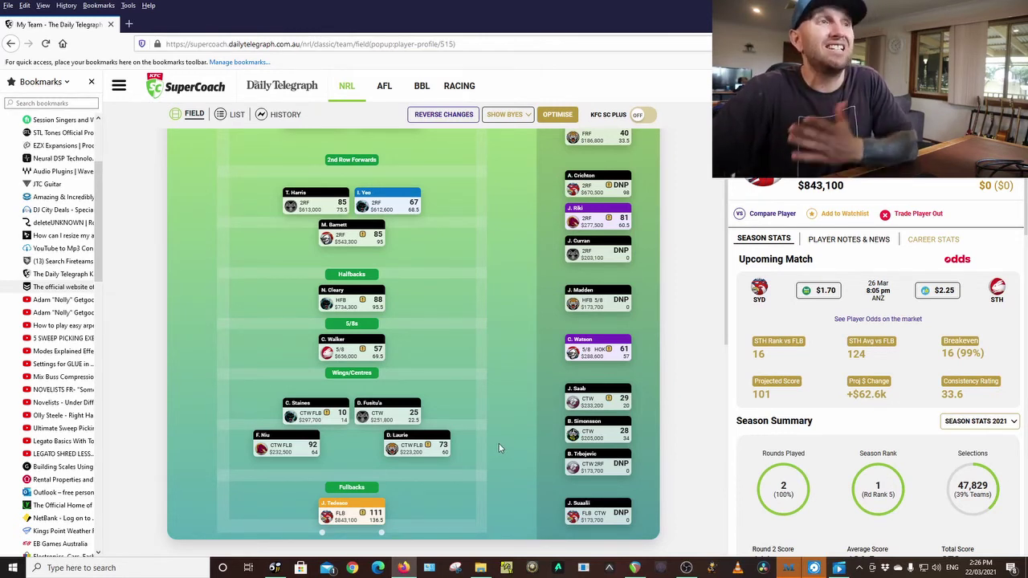
click(695, 329)
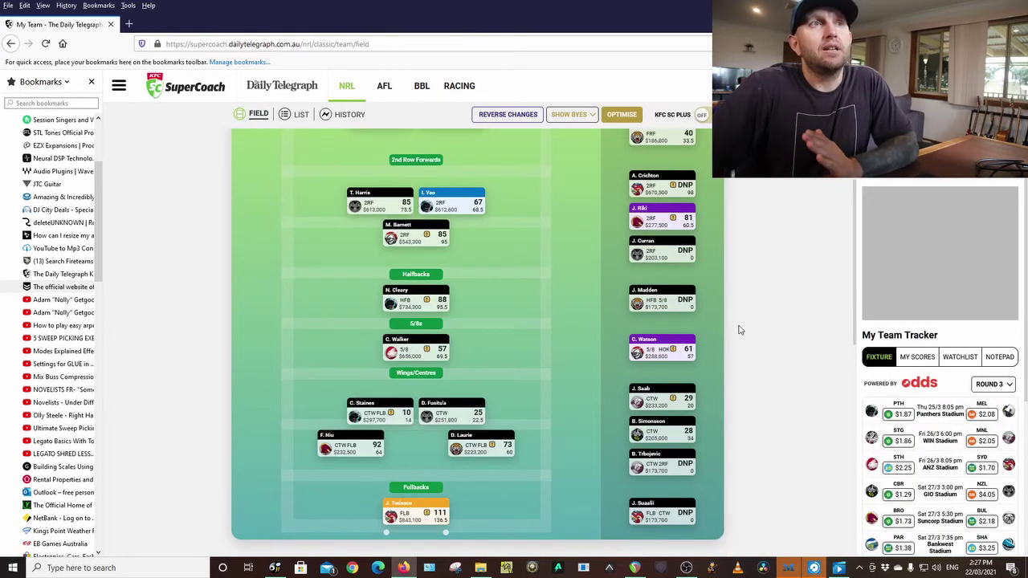
Trade out bench second-rower J. Curran and select Ryan James as his replacement.
scroll(740, 330, up, 4)
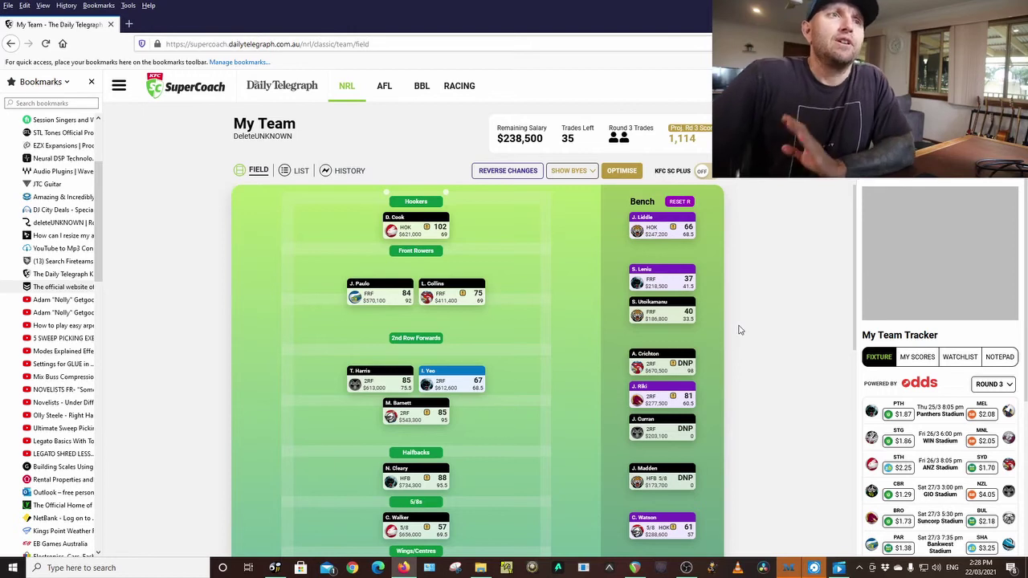
click(663, 414)
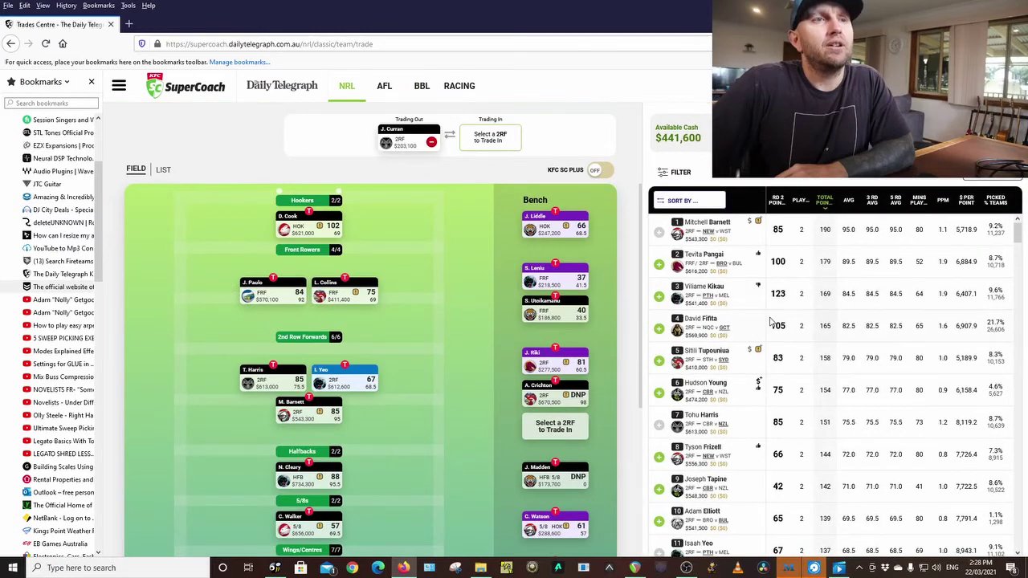
scroll(771, 321, down, 3)
scroll(772, 323, down, 3)
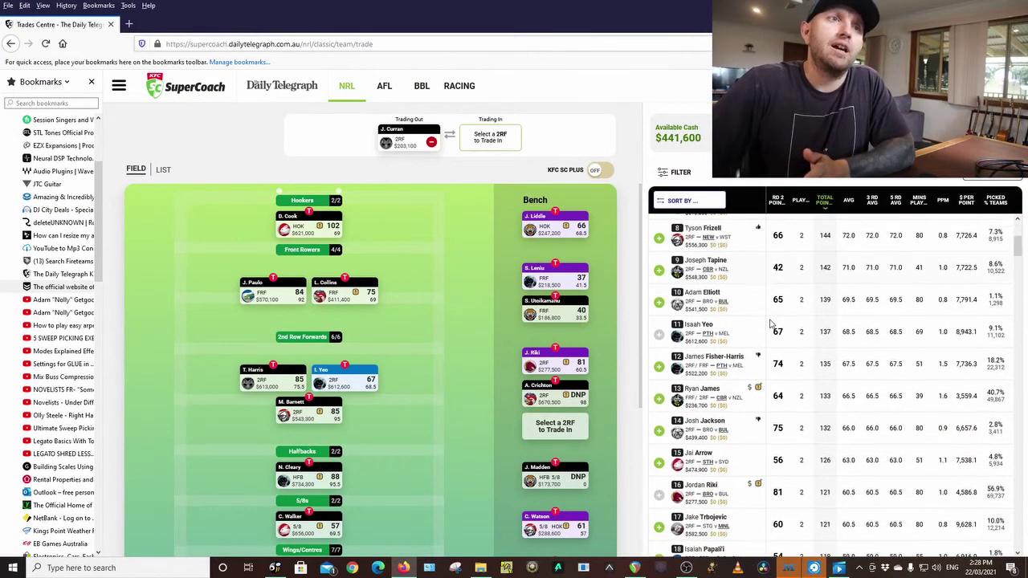
scroll(776, 345, down, 1)
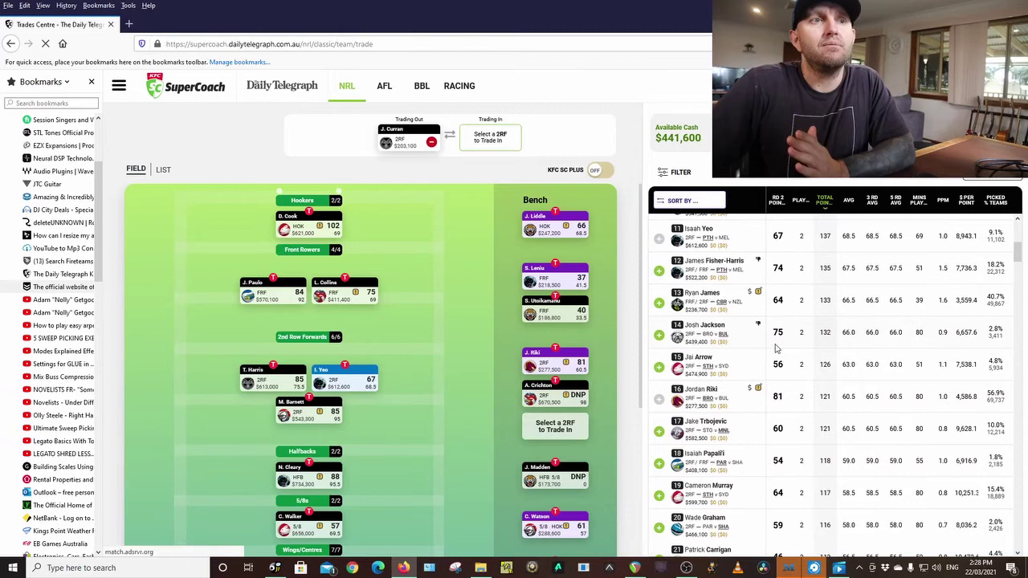
click(659, 304)
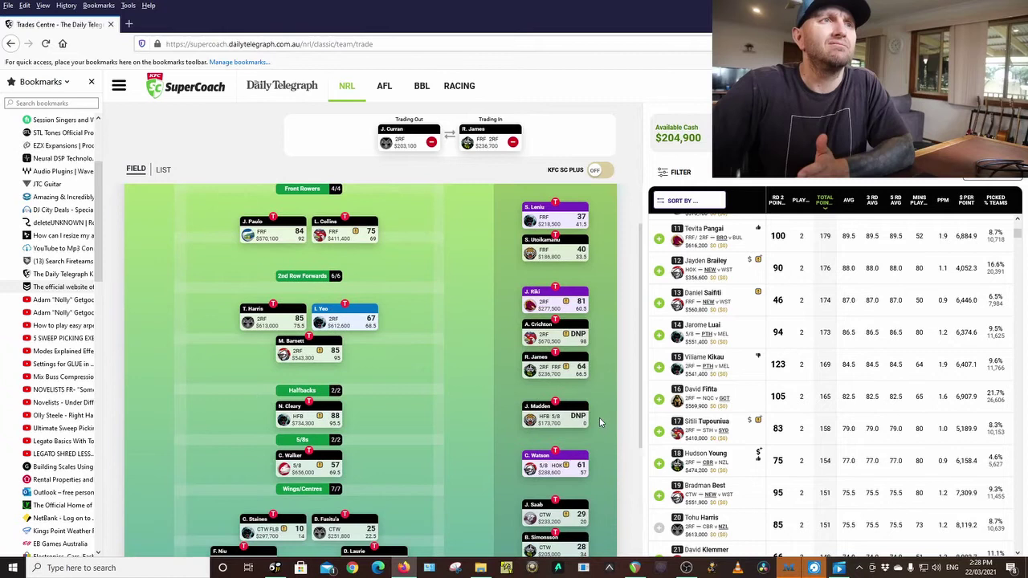
Trade out winger/centre C. Staines and select Alex Johnston as his replacement.
scroll(599, 417, down, 1)
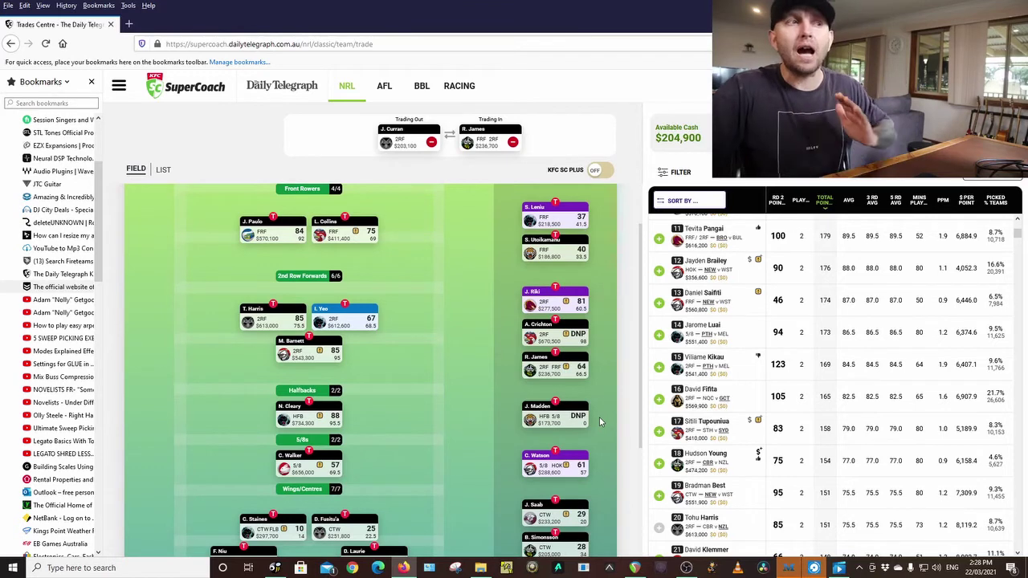
scroll(599, 417, down, 1)
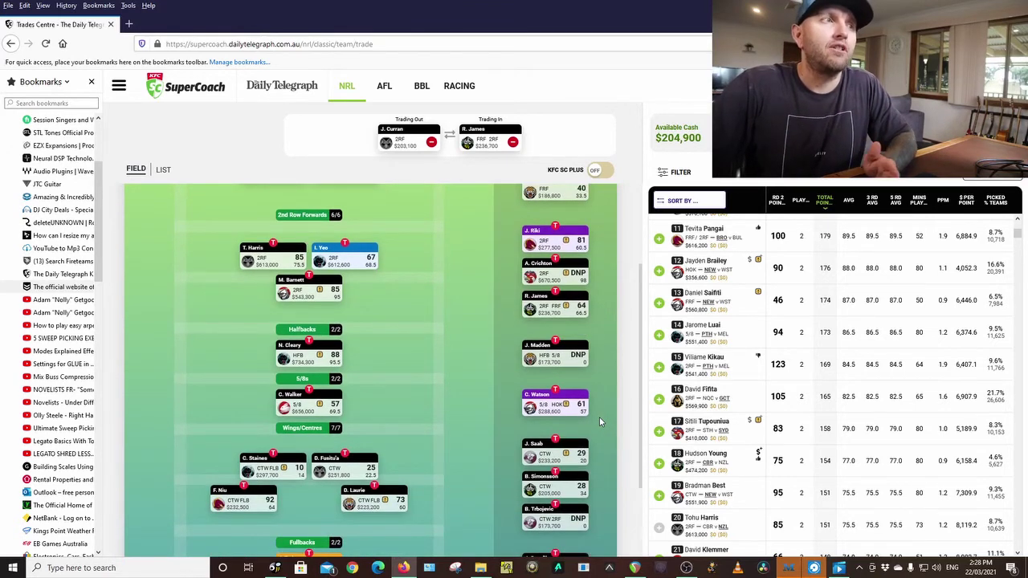
click(273, 456)
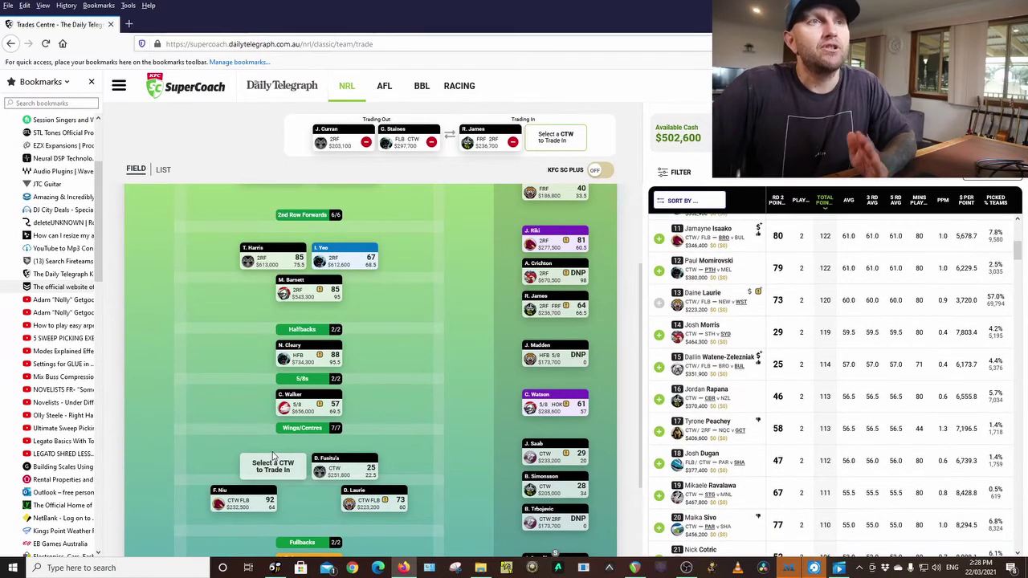
drag(1025, 251, 1024, 230)
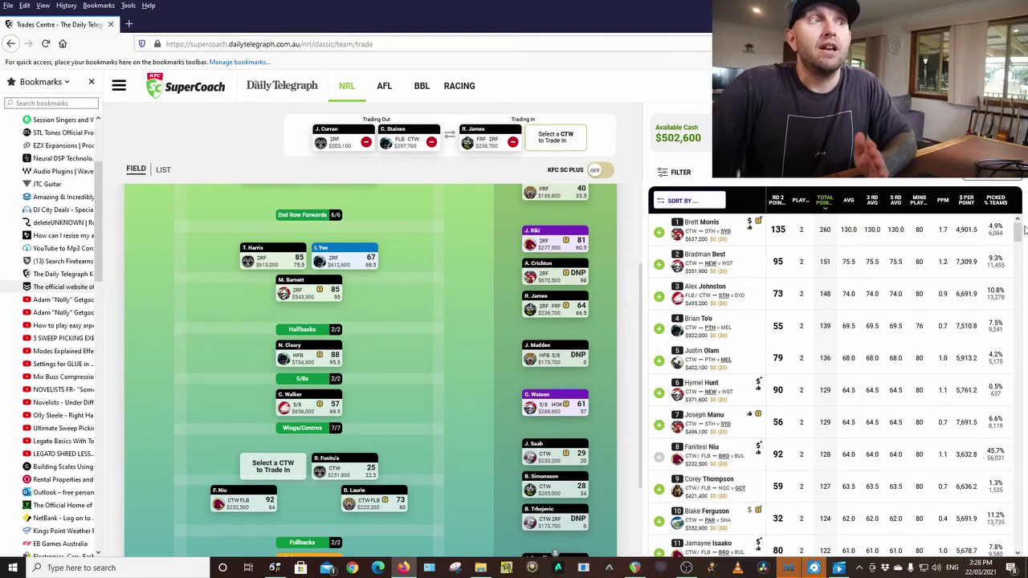
click(659, 297)
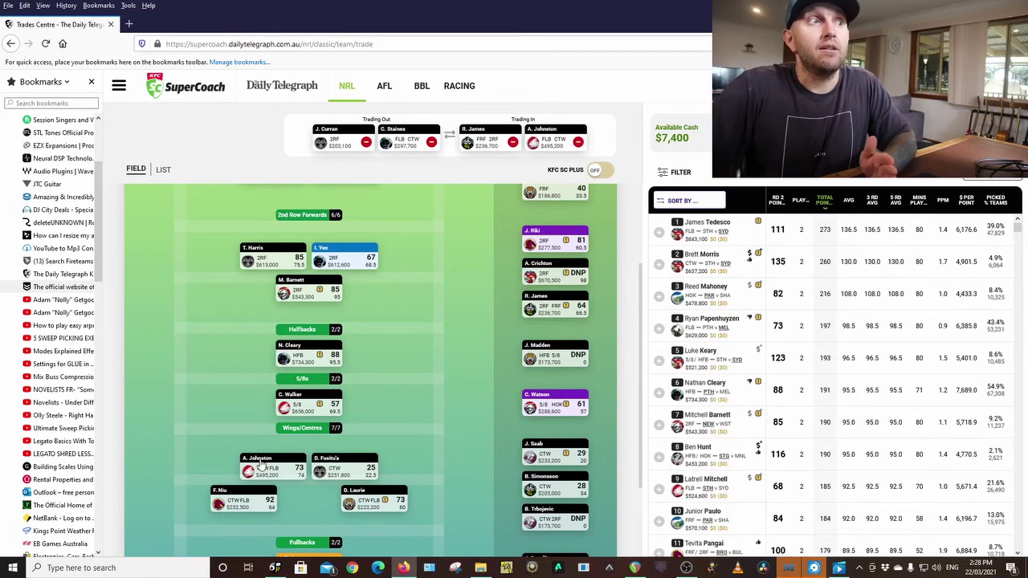
Examine Alex Johnston's season stats, record against upcoming opponents and projected fixture, and look over the team with both trades applied.
click(261, 465)
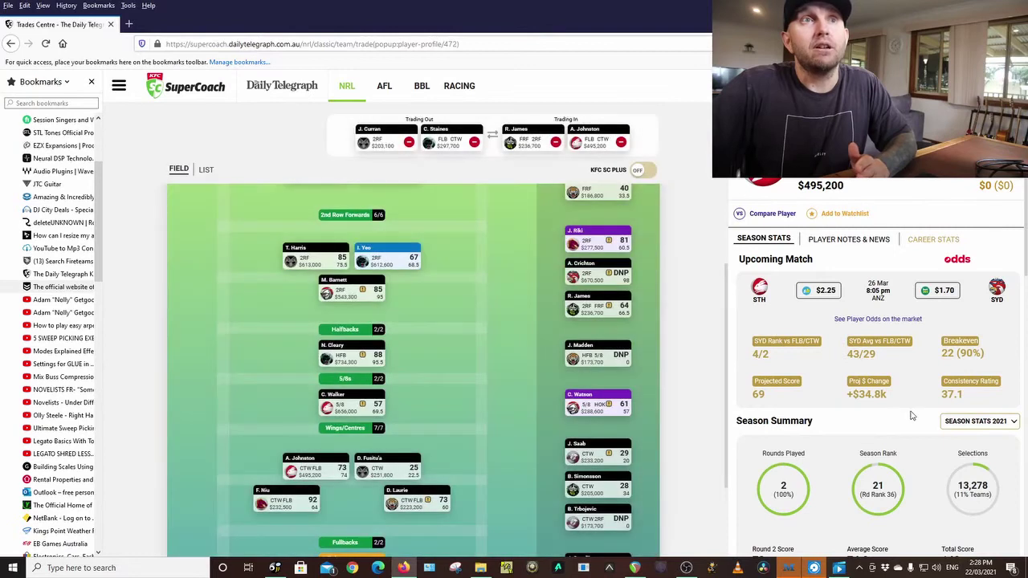
scroll(912, 418, down, 3)
scroll(913, 409, down, 8)
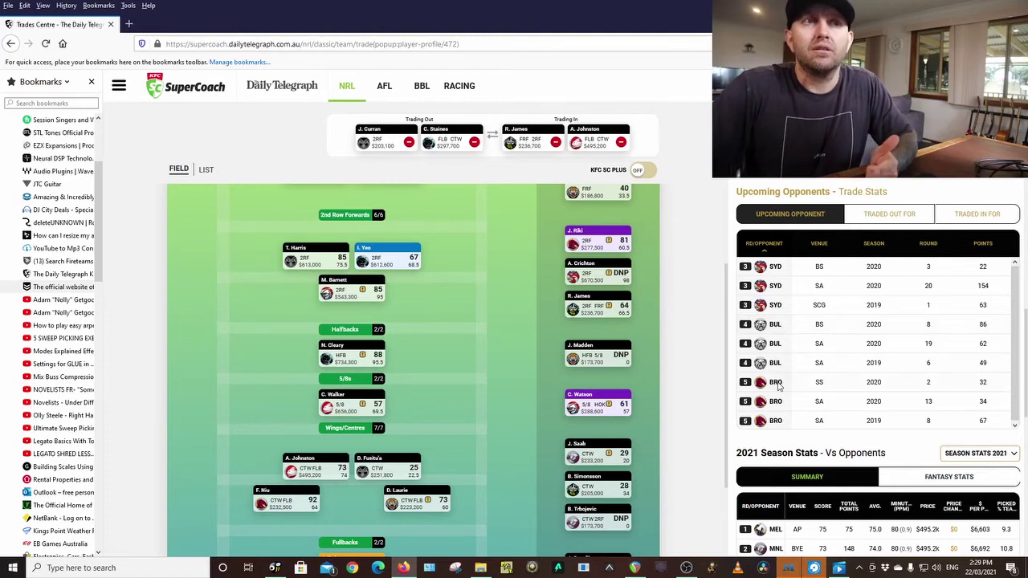
scroll(797, 370, down, 2)
scroll(797, 369, down, 2)
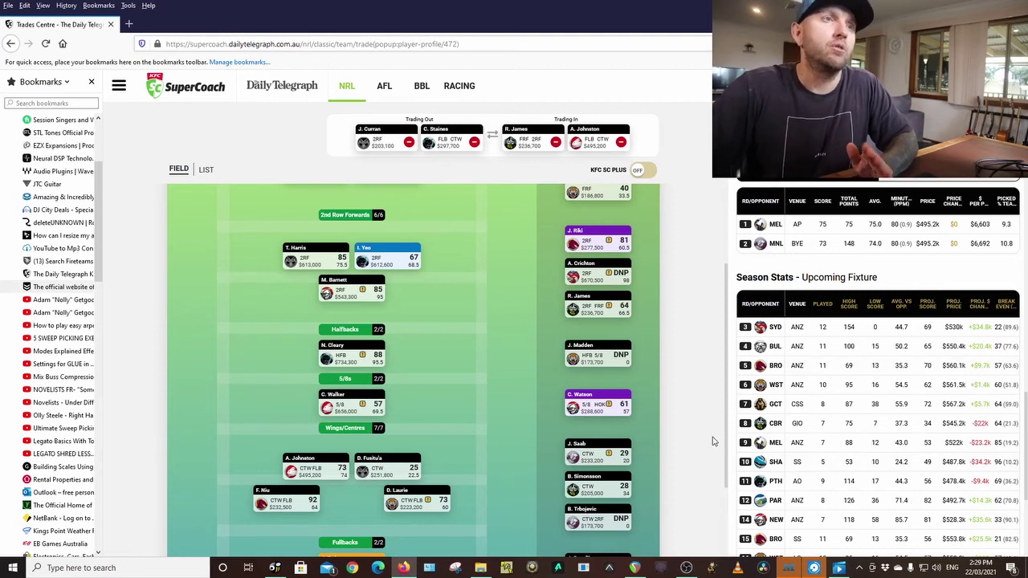
scroll(713, 441, down, 2)
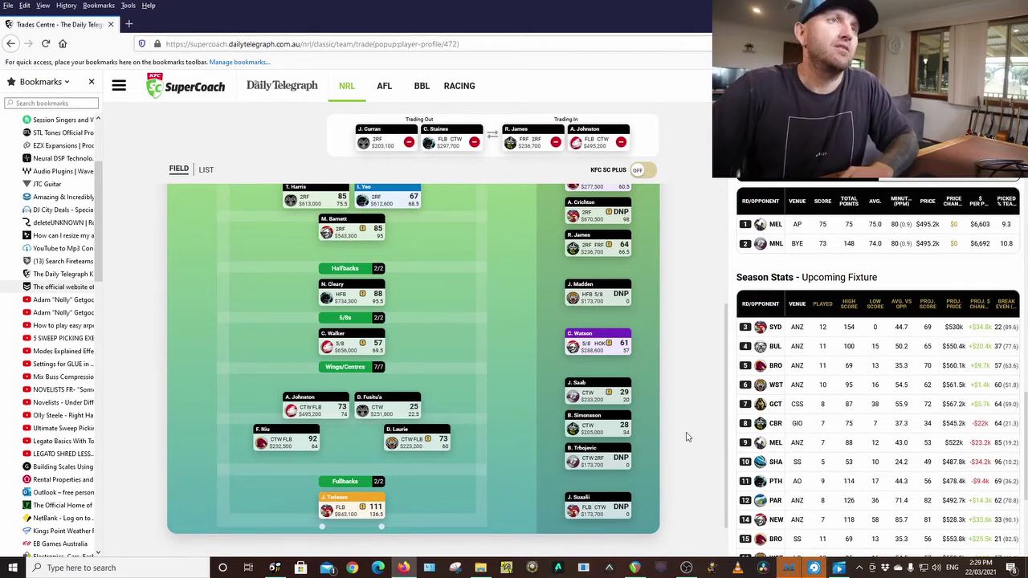
scroll(687, 436, up, 3)
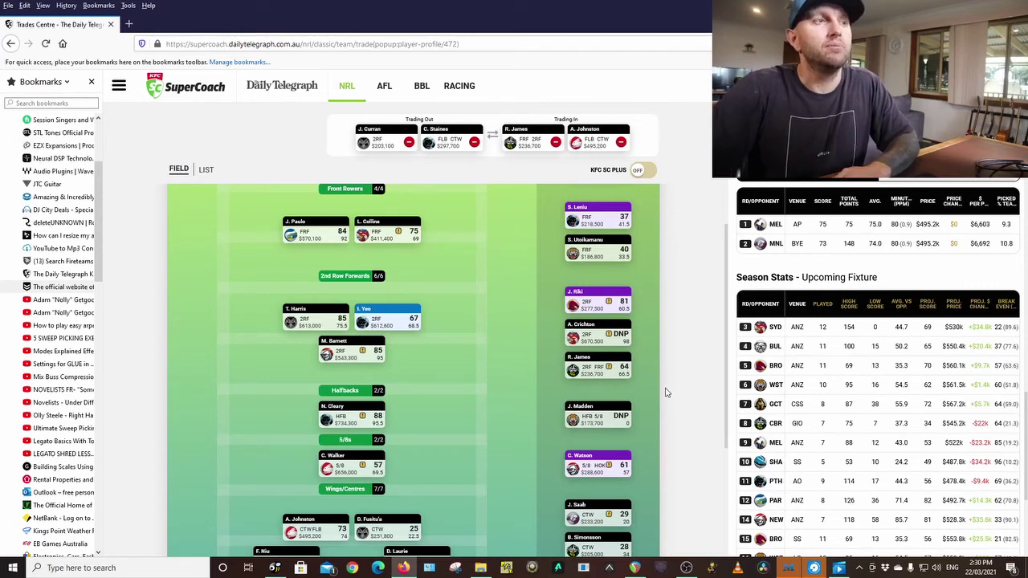
scroll(665, 392, up, 1)
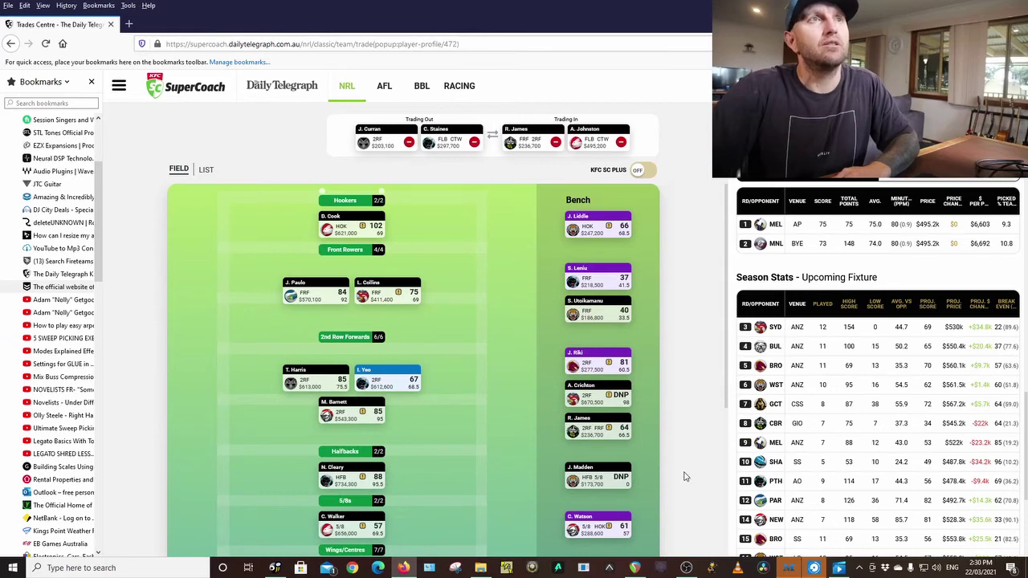
Confirm the trades of Curran and Staines for Ryan James and Alex Johnston, and check the updated lineup.
scroll(737, 302, up, 3)
key(Escape)
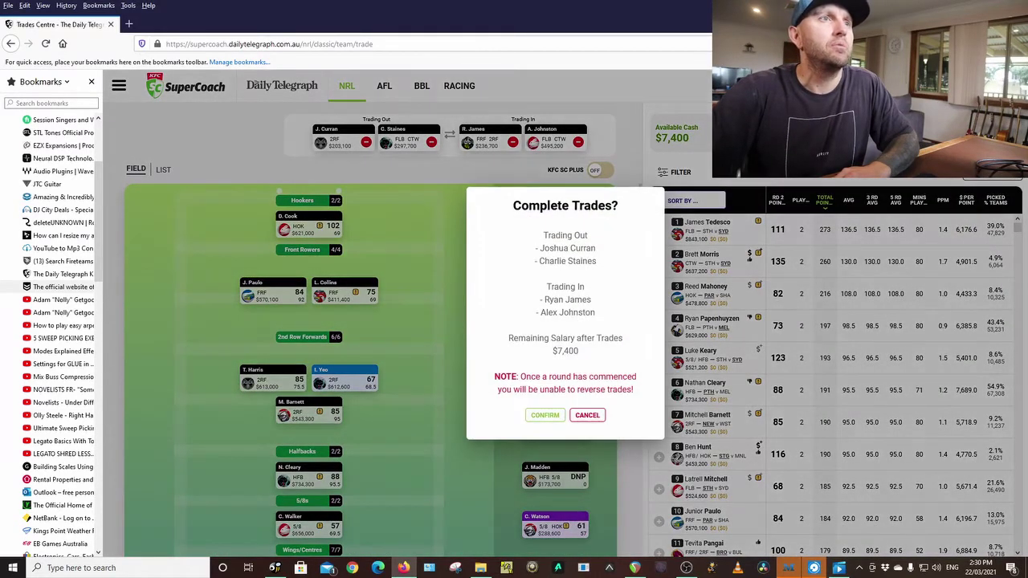
click(543, 417)
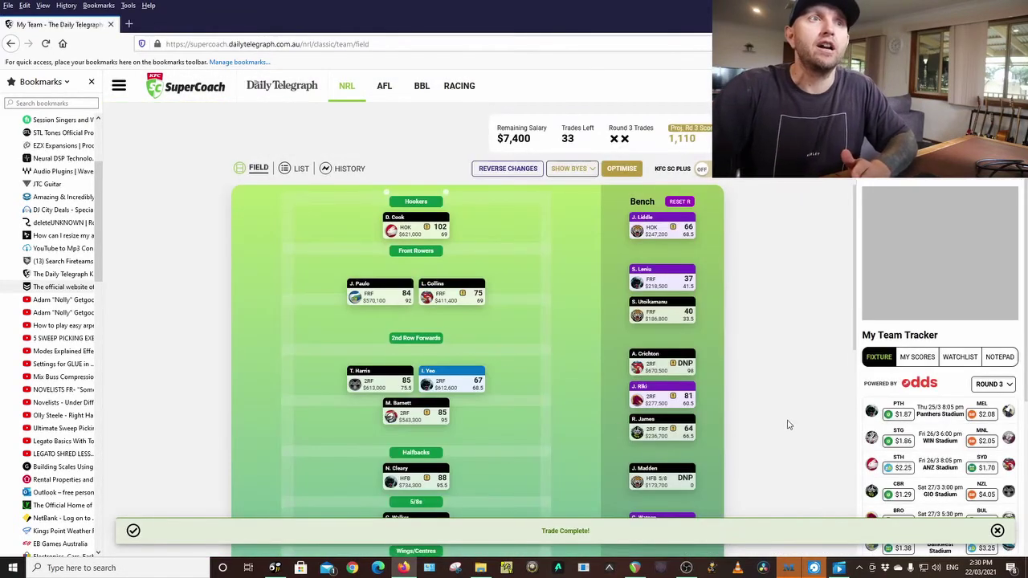
scroll(788, 424, down, 2)
scroll(788, 423, down, 1)
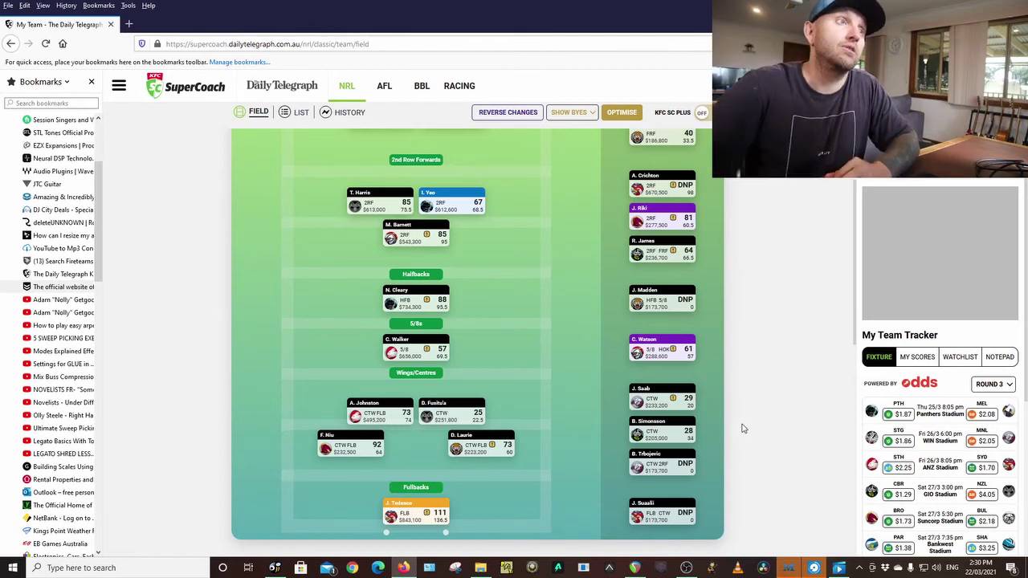
Check Alex Johnston's player profile for his upcoming match, breakeven and projected score, and return to the team.
click(365, 408)
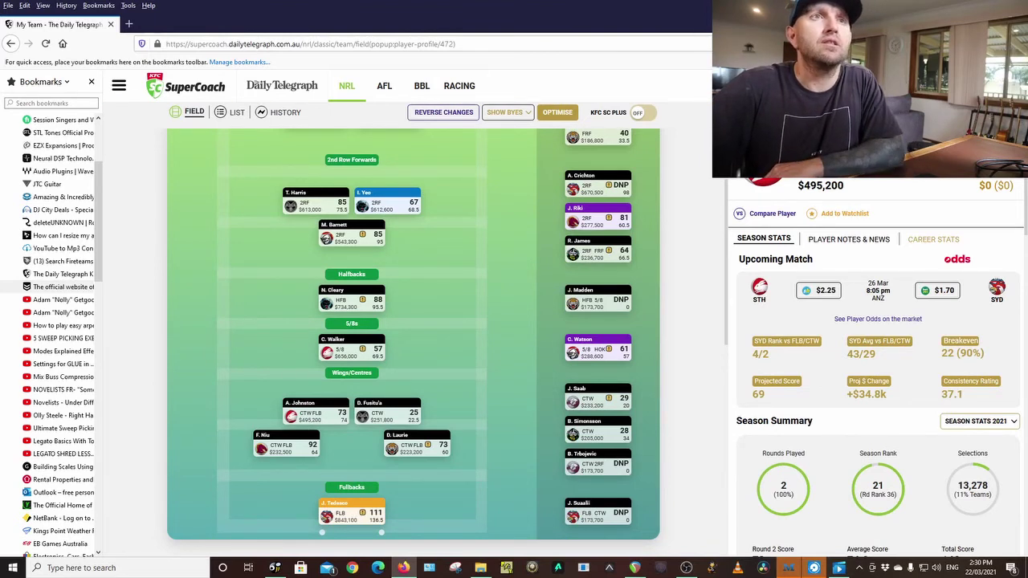
key(Escape)
Swap benched second-rower A. Crichton onto the field for I. Yeo, and replace S. Leniu with Yeo as a reserve.
scroll(778, 386, up, 3)
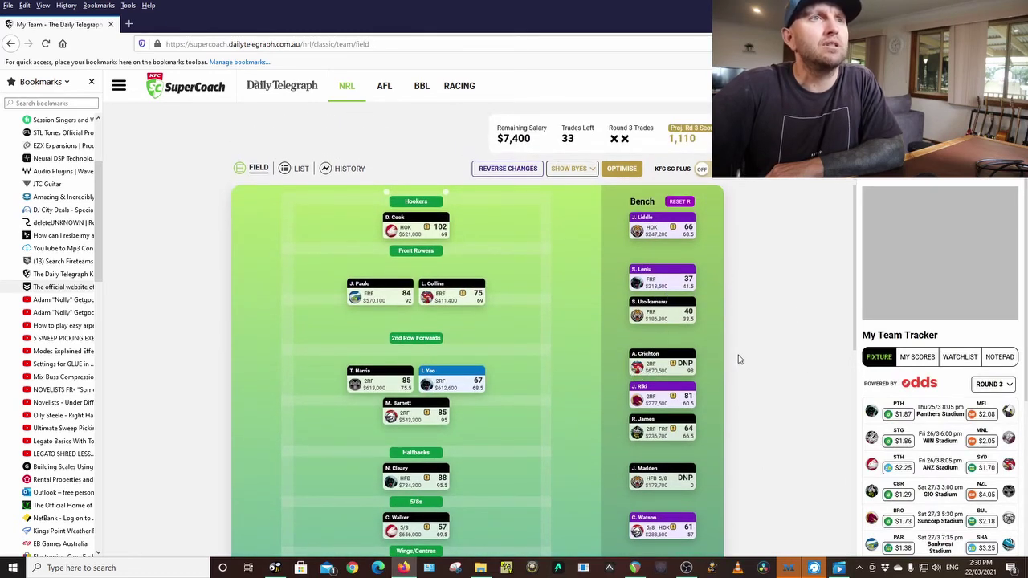
click(665, 264)
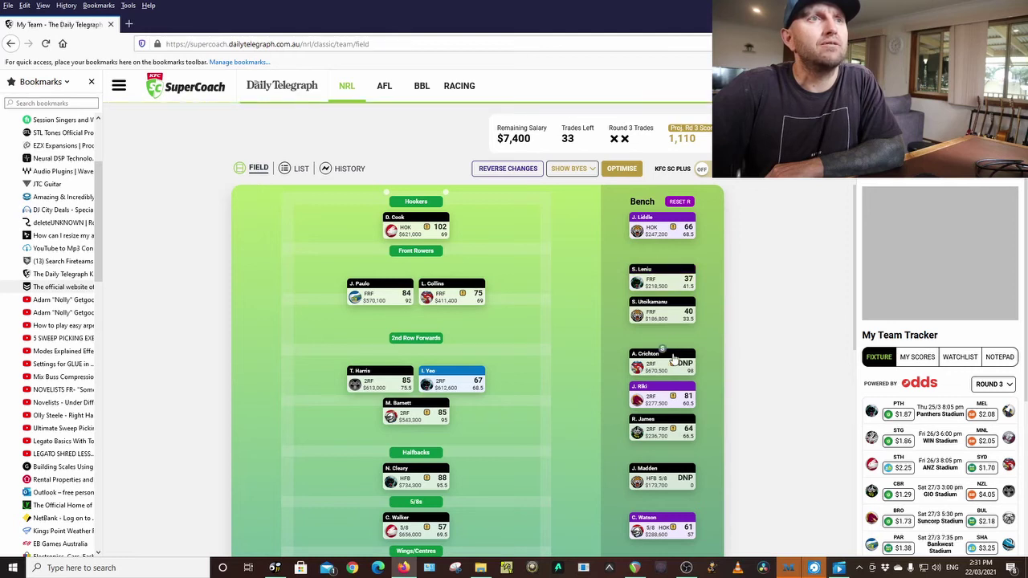
mouse_move(660, 351)
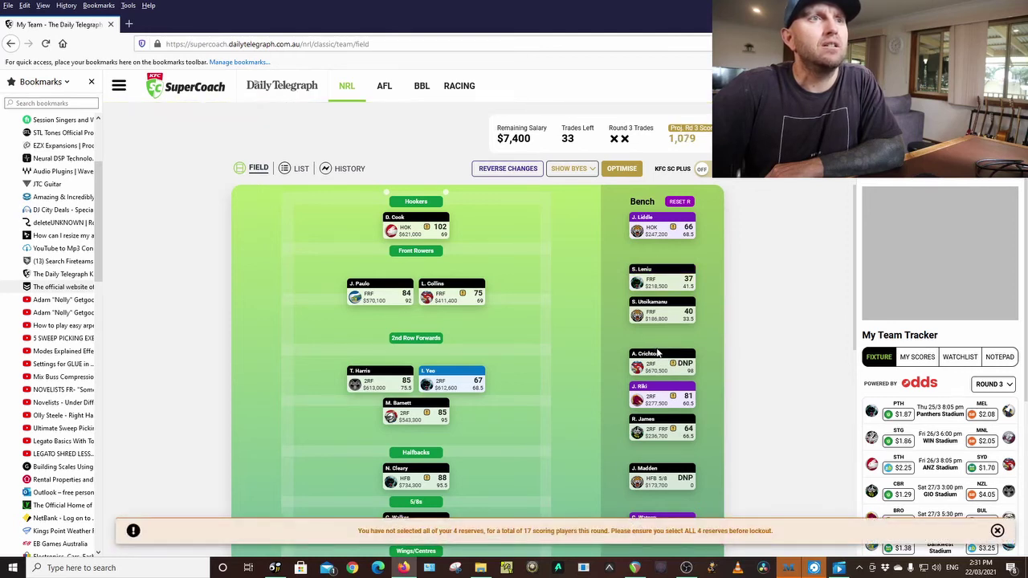
click(658, 351)
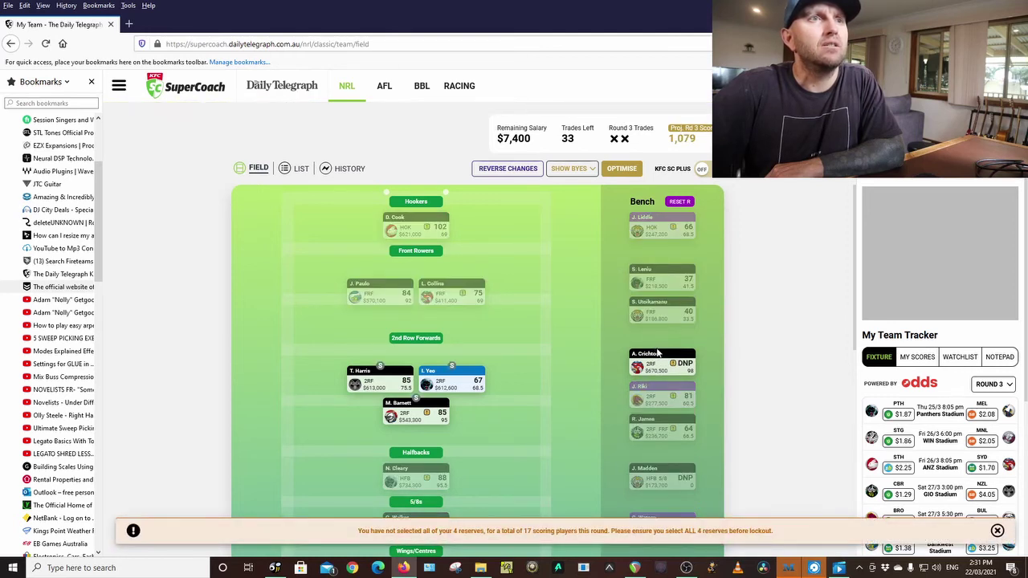
click(452, 367)
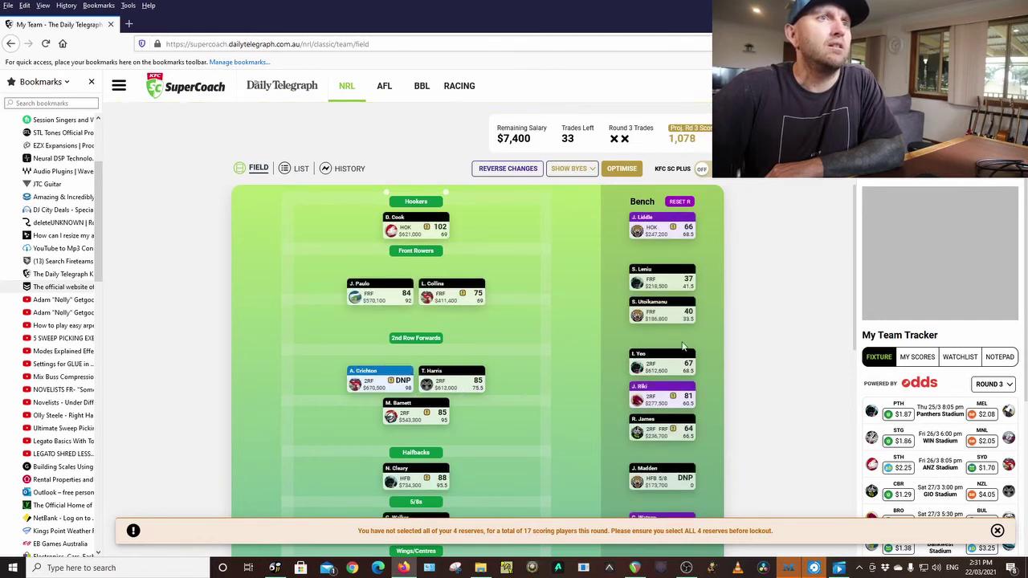
click(667, 349)
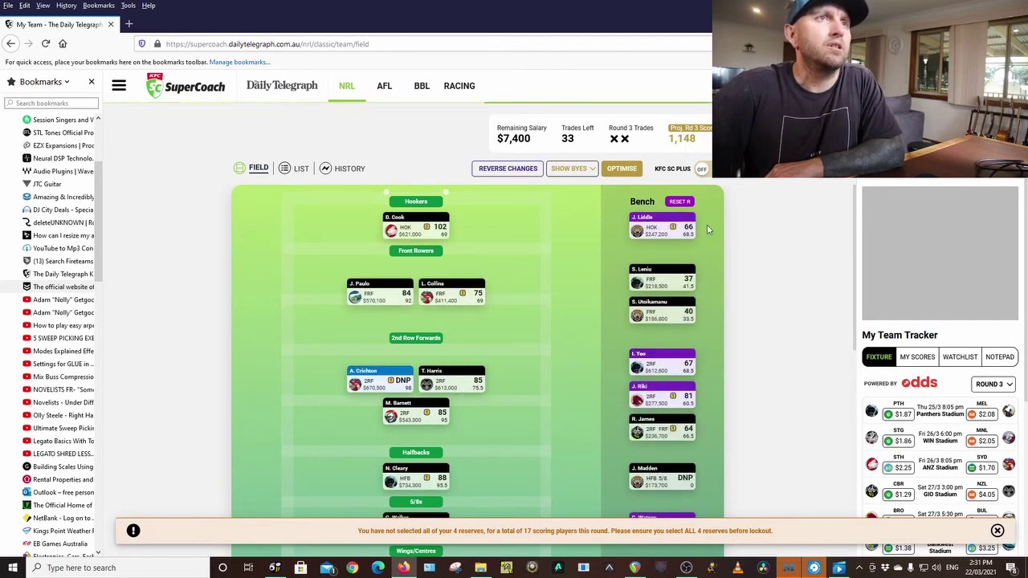
Review the whole Round 3 lineup from hookers to fullback, including the bench, the chosen reserves and the projected score.
scroll(769, 355, down, 3)
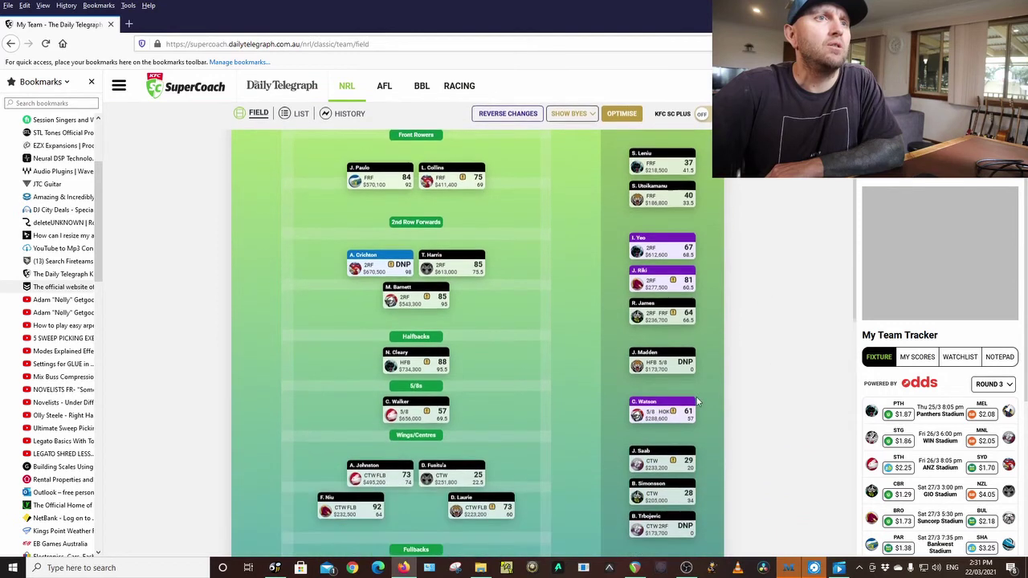
scroll(765, 402, down, 2)
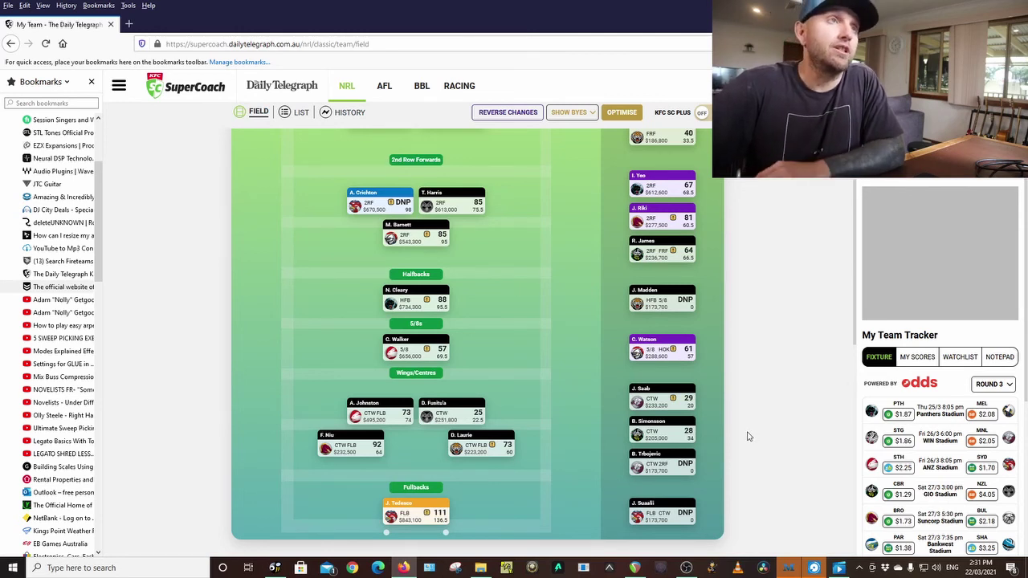
scroll(747, 436, up, 3)
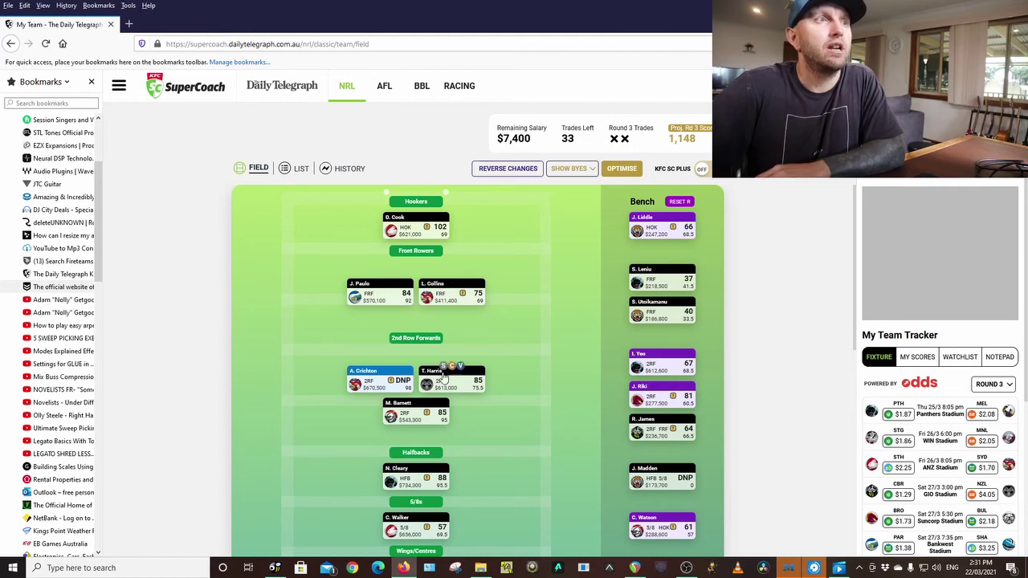
scroll(714, 380, down, 3)
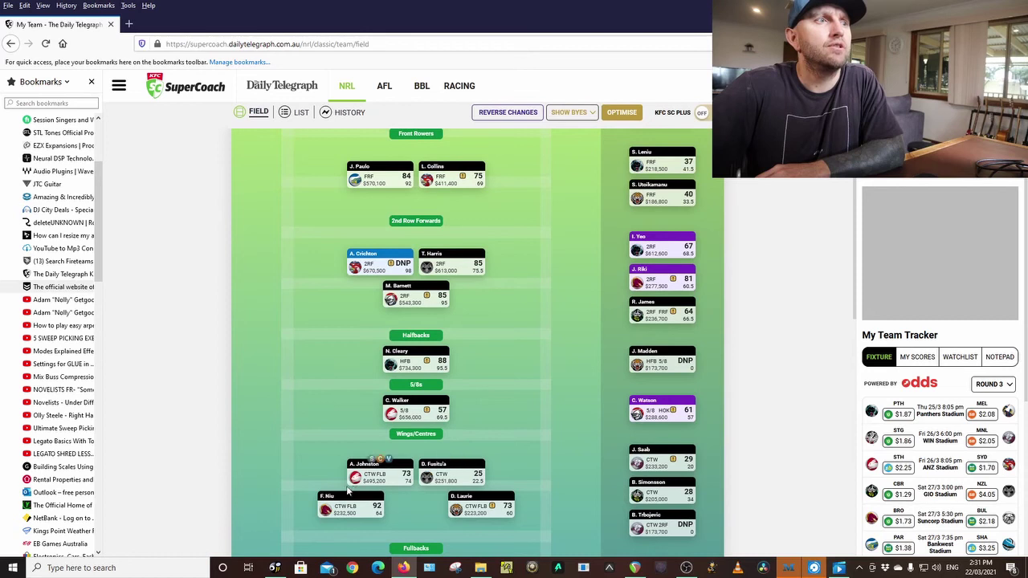
scroll(611, 411, down, 3)
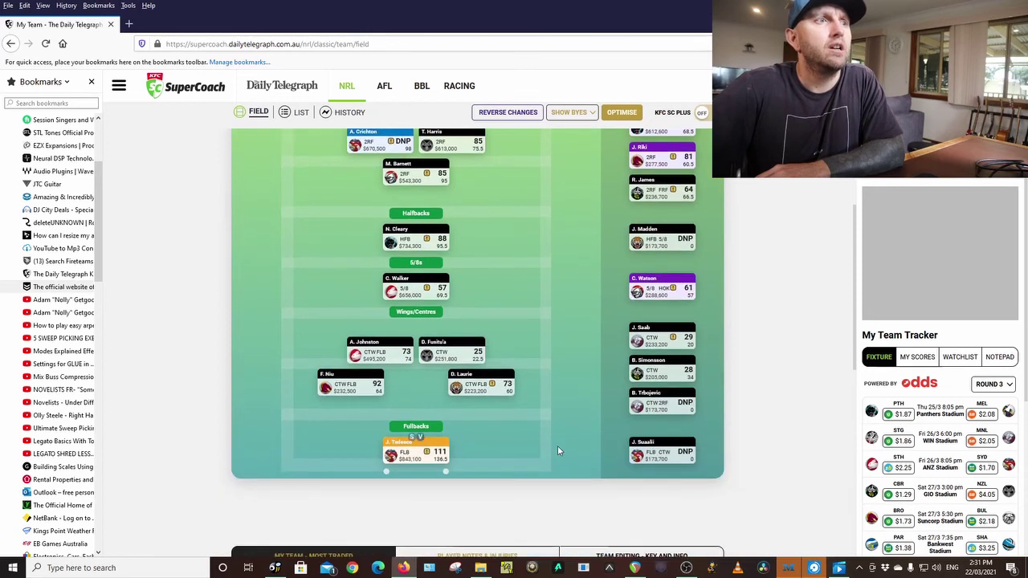
scroll(780, 420, up, 3)
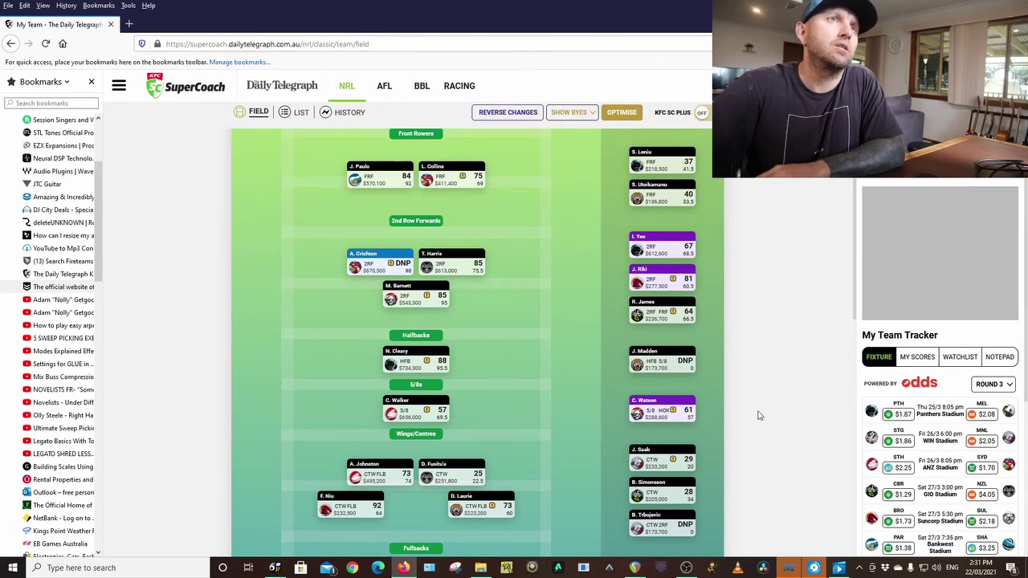
scroll(763, 416, up, 3)
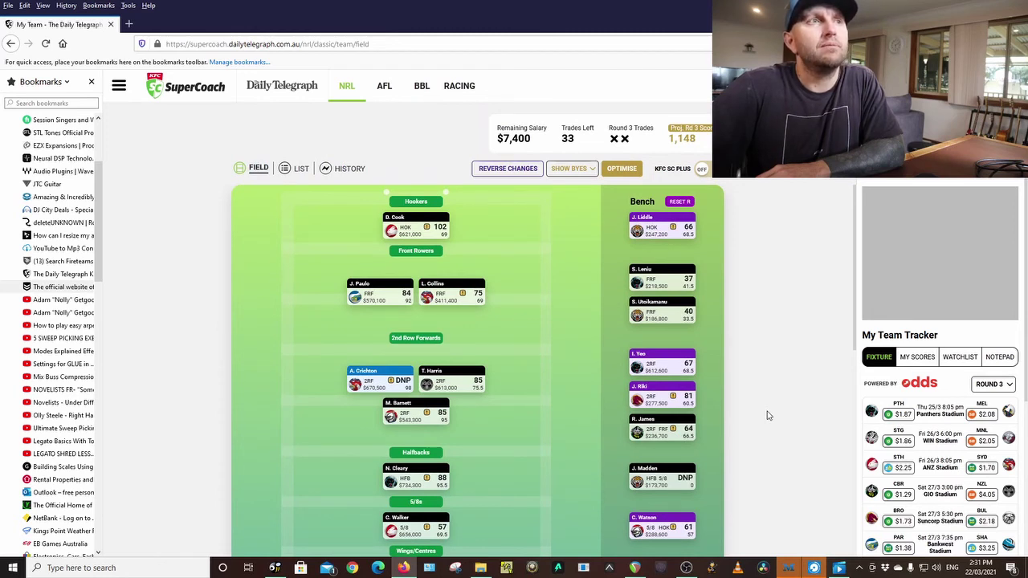
scroll(767, 415, down, 3)
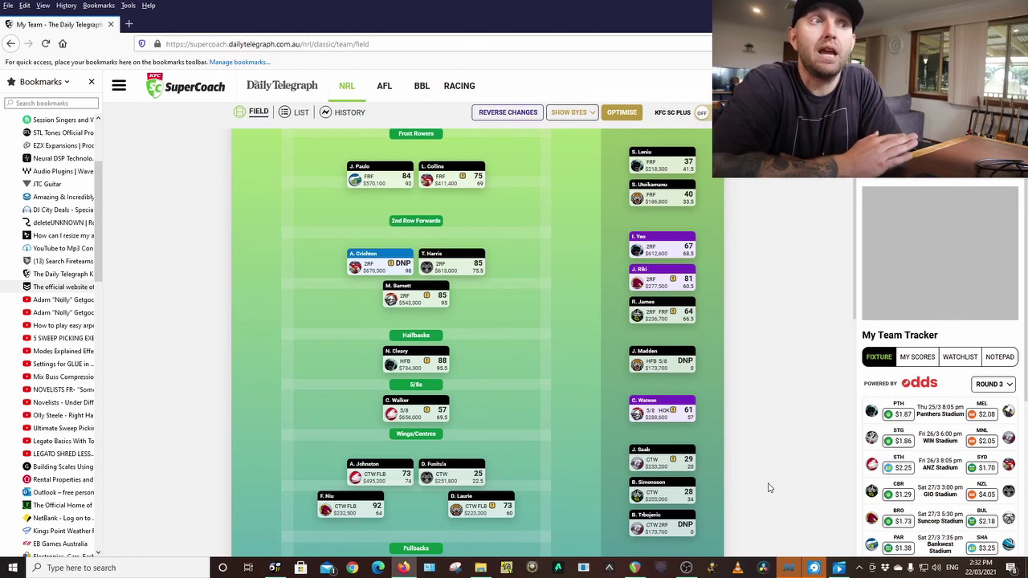
scroll(778, 494, down, 2)
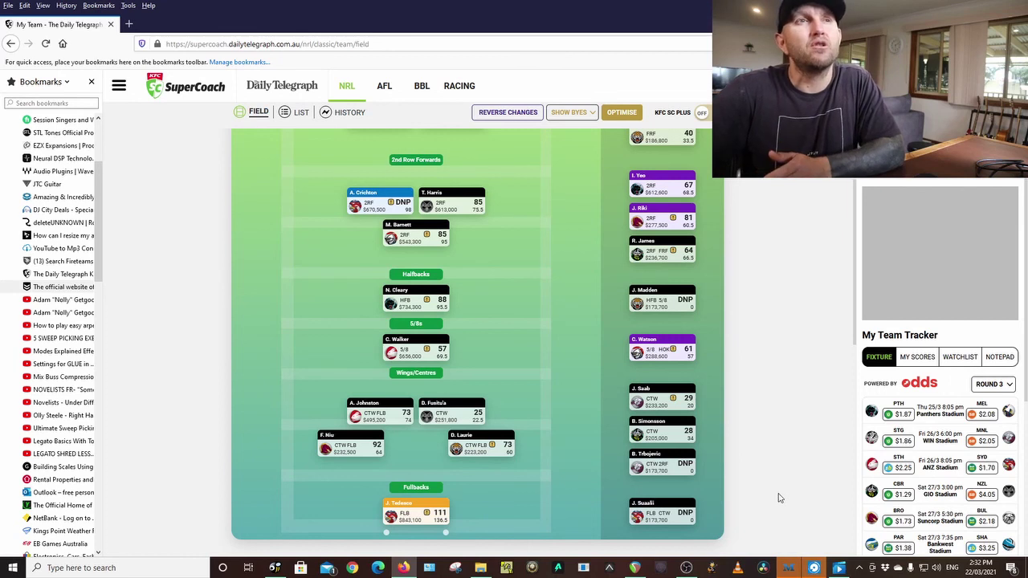
scroll(772, 495, up, 3)
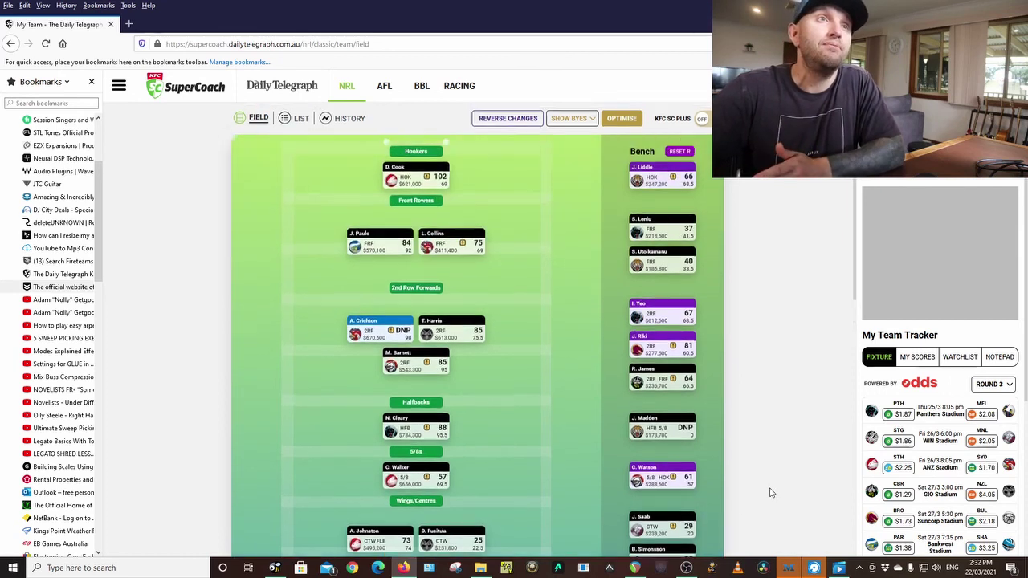